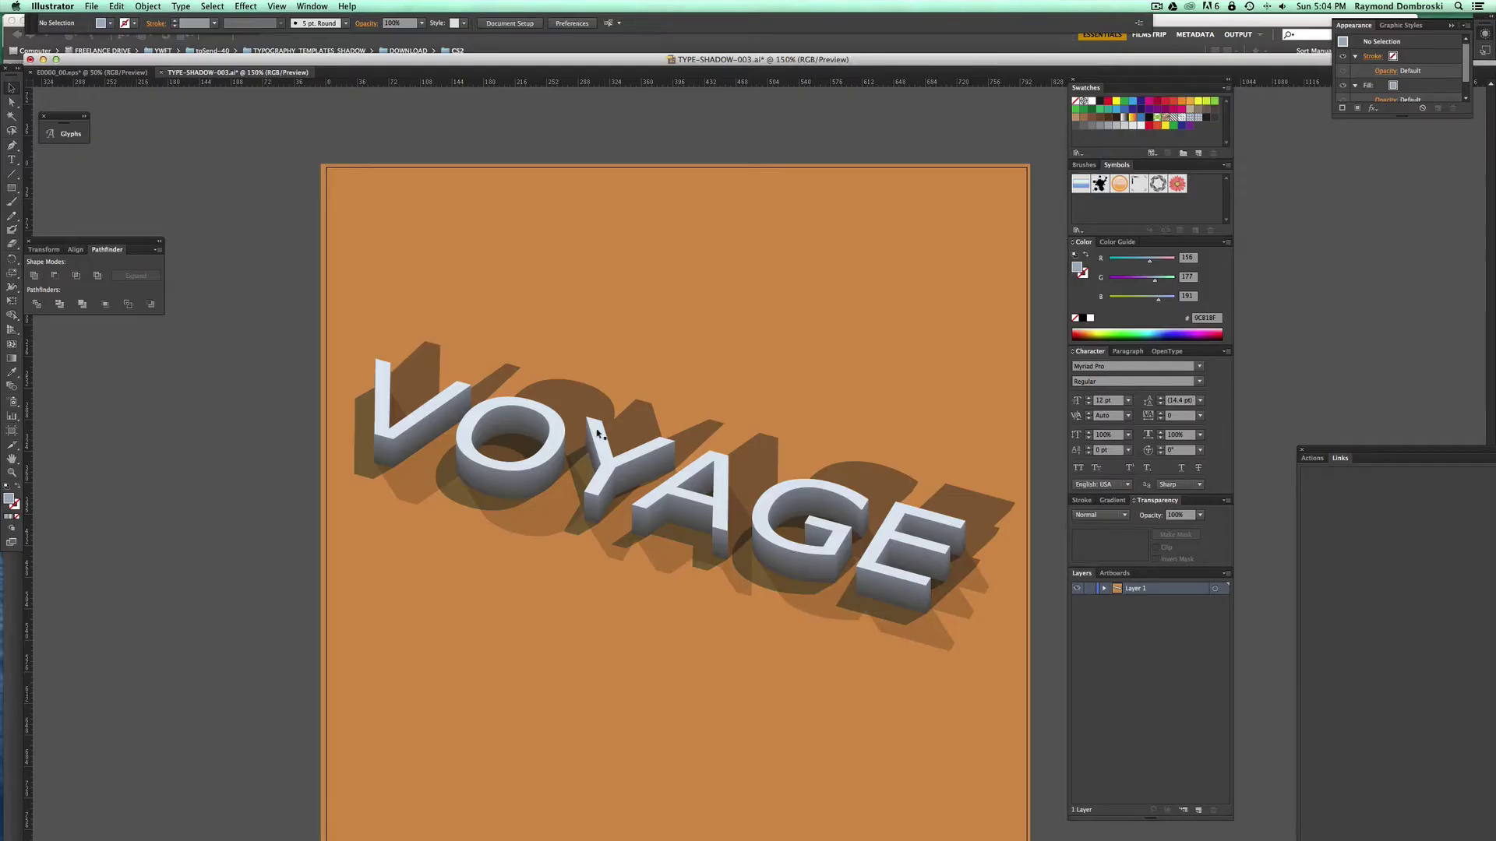
# Step: Replace every occurrence of VOYAGE in the 3D text group with SHADOW
pyautogui.click(644, 466)
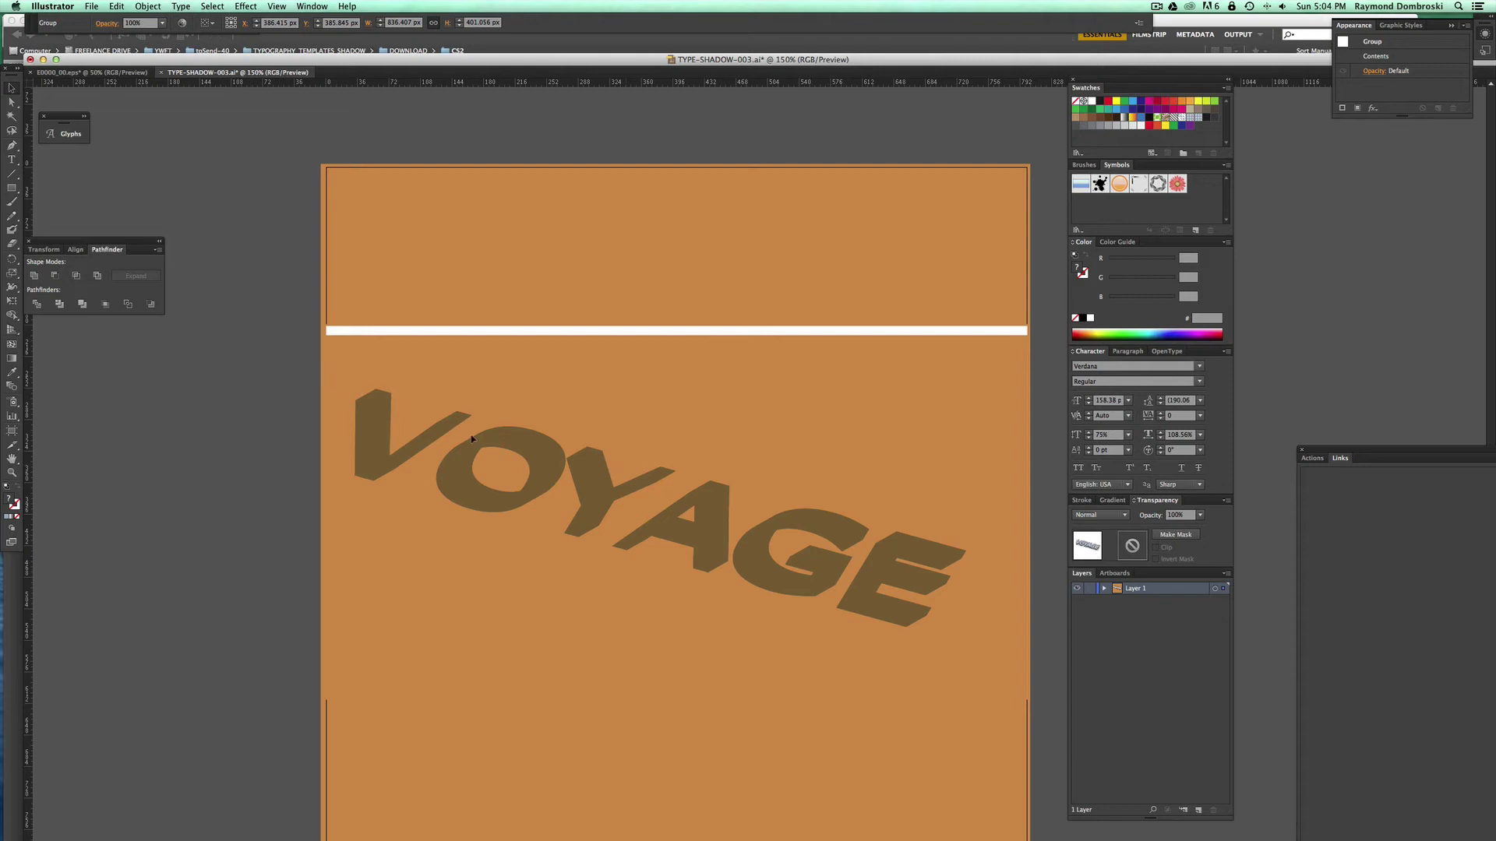
pyautogui.click(144, 5)
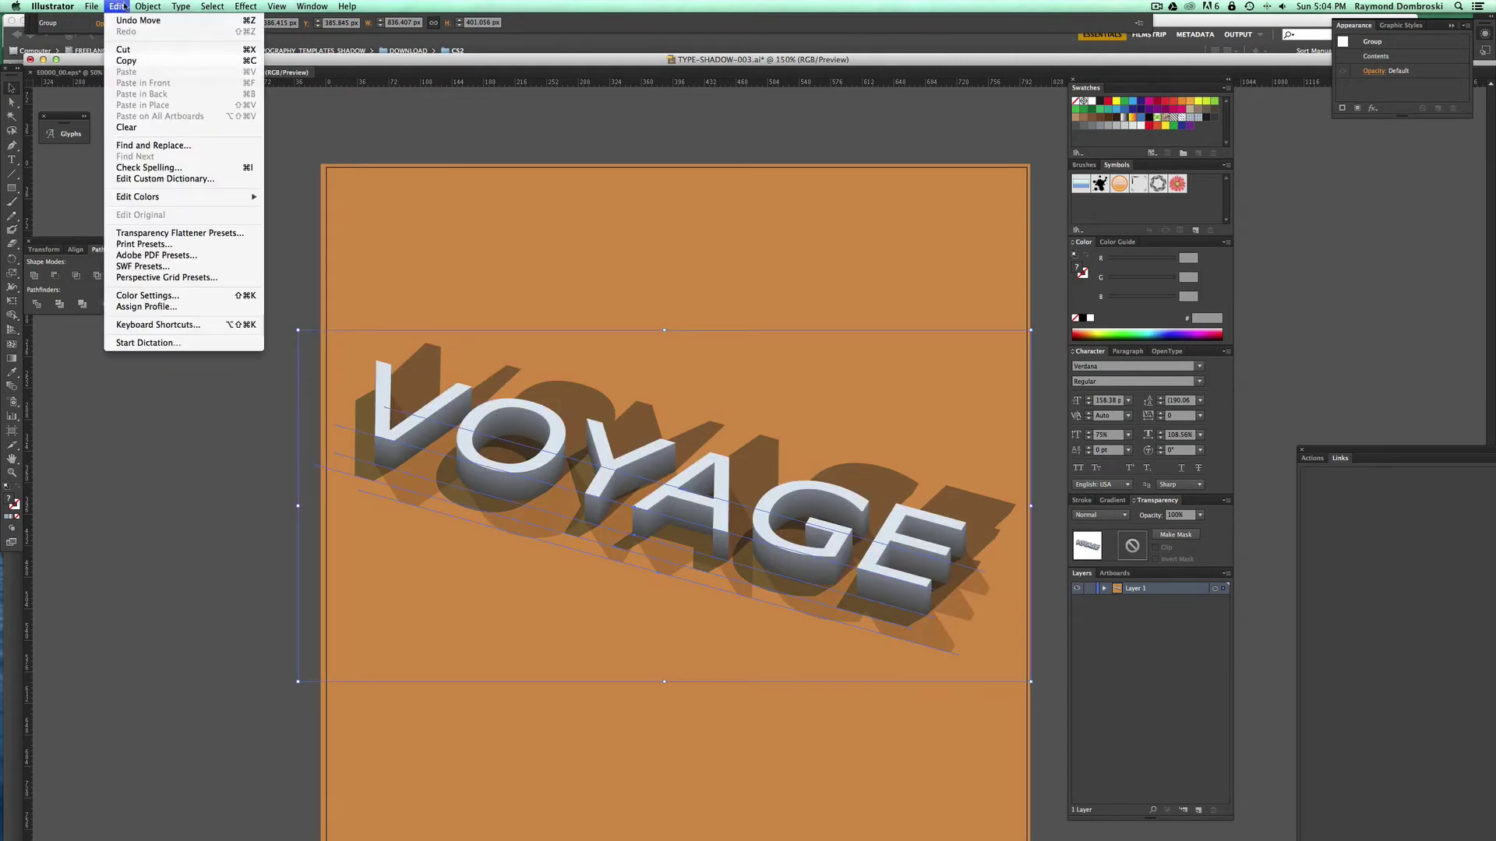
pyautogui.click(148, 145)
pyautogui.write('VOYA')
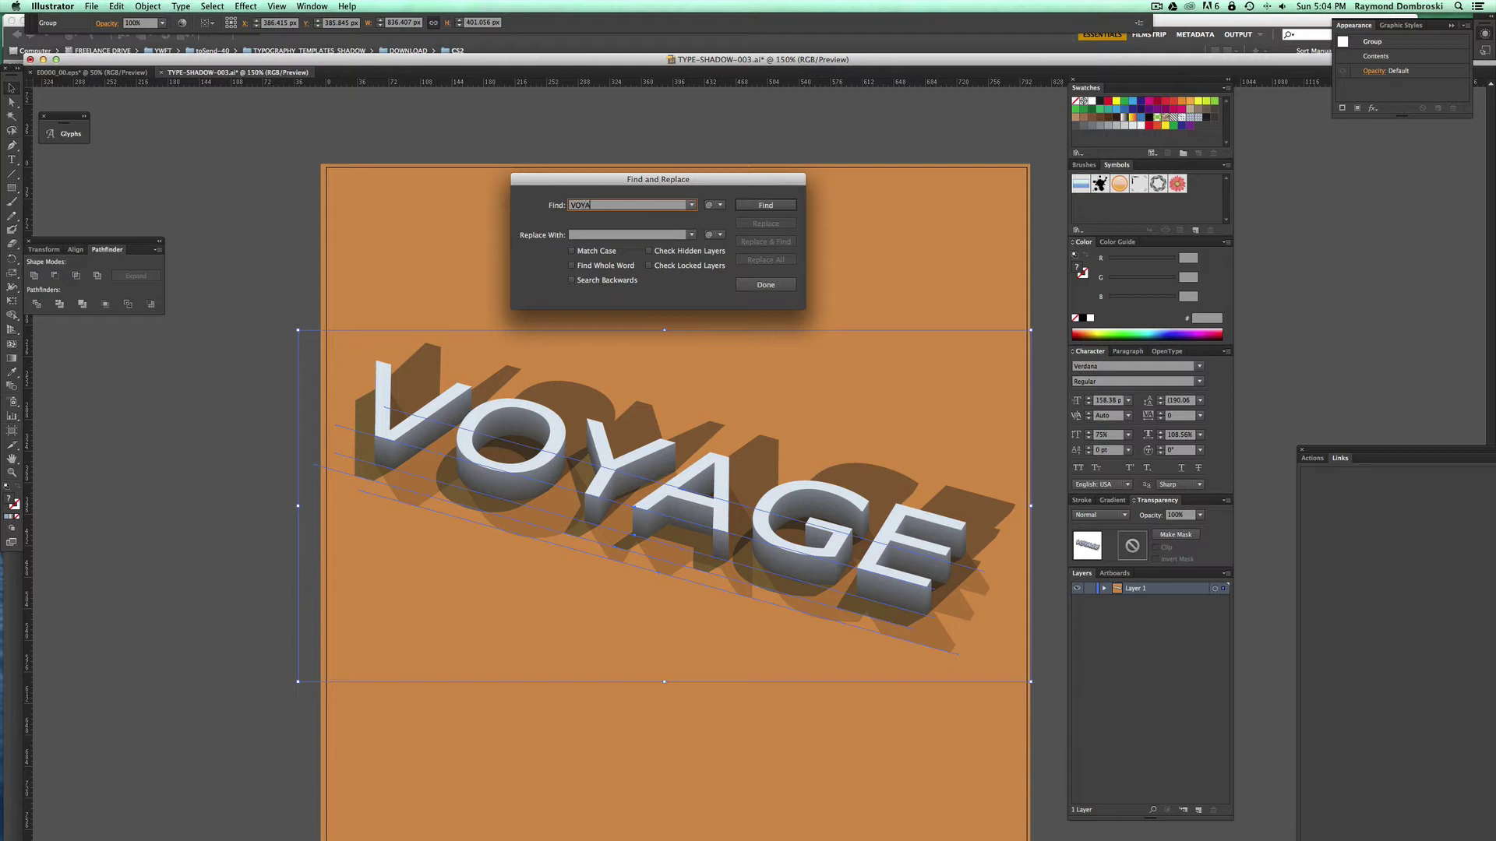
pyautogui.write('GE')
pyautogui.click(622, 236)
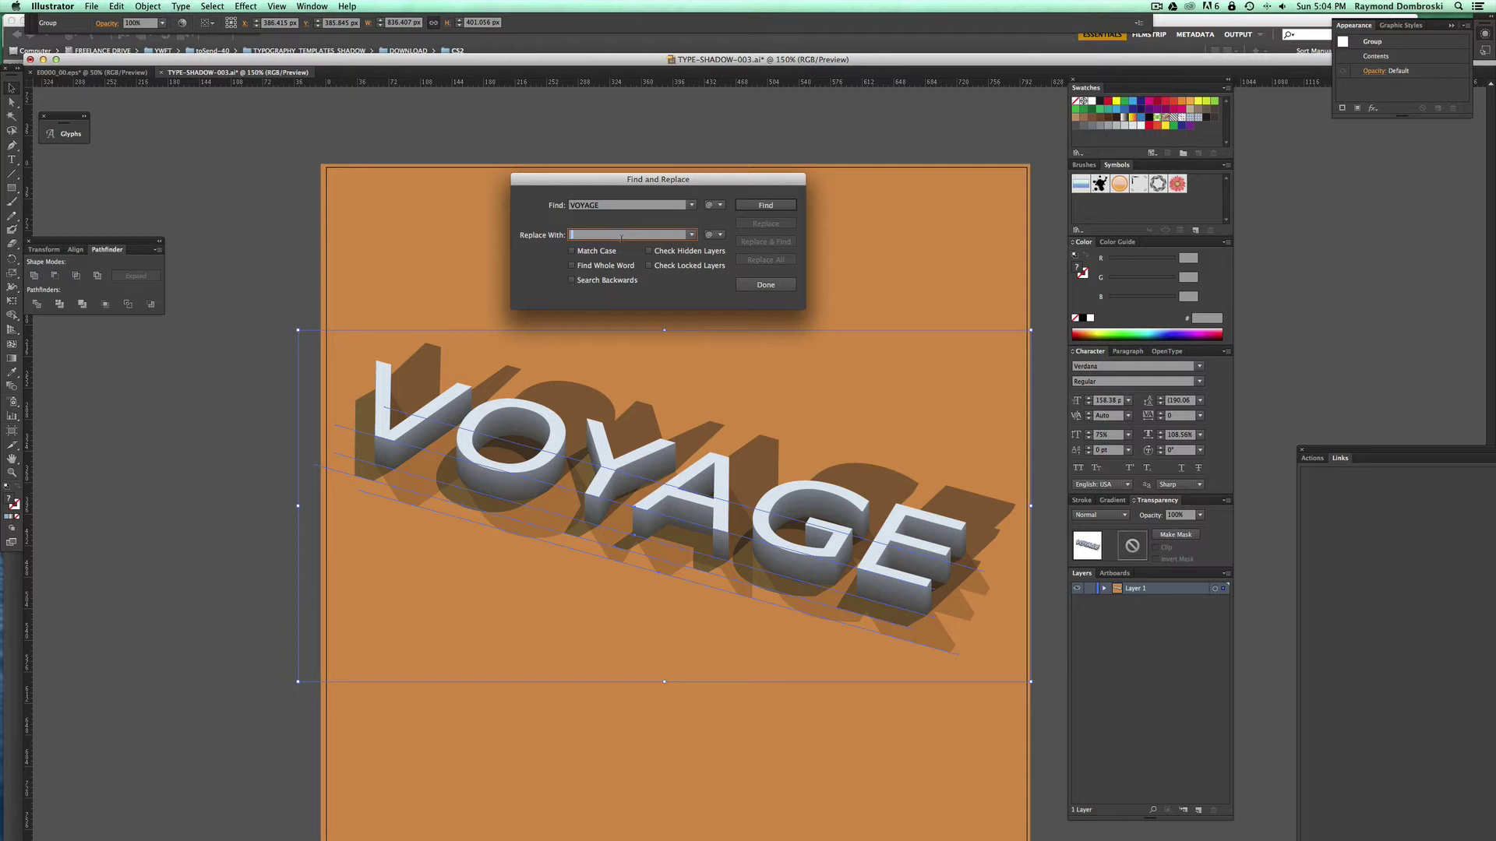
pyautogui.write('HAD')
pyautogui.write('OW')
pyautogui.click(773, 206)
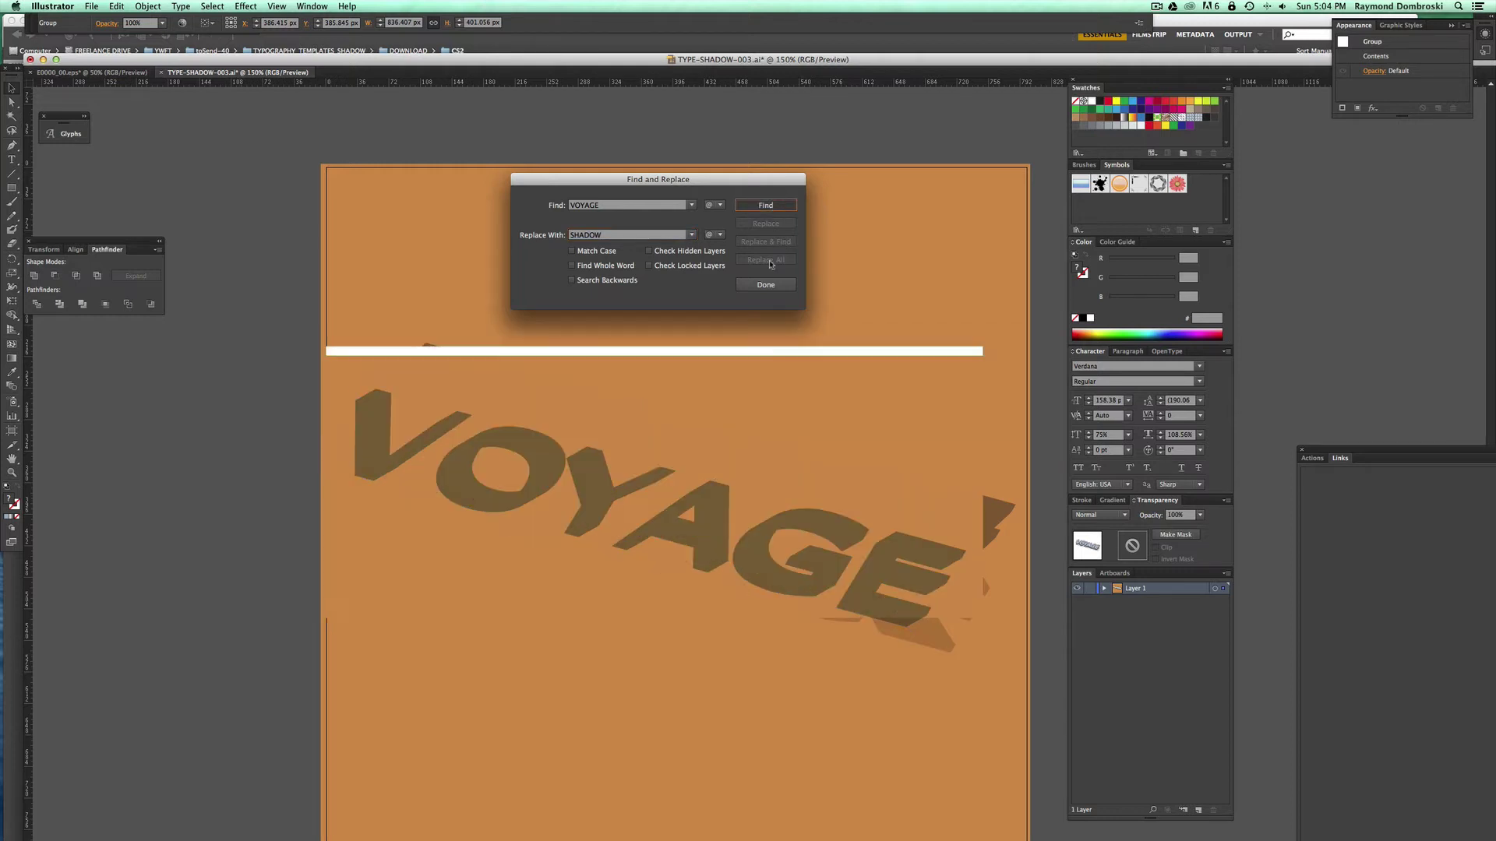
pyautogui.click(772, 264)
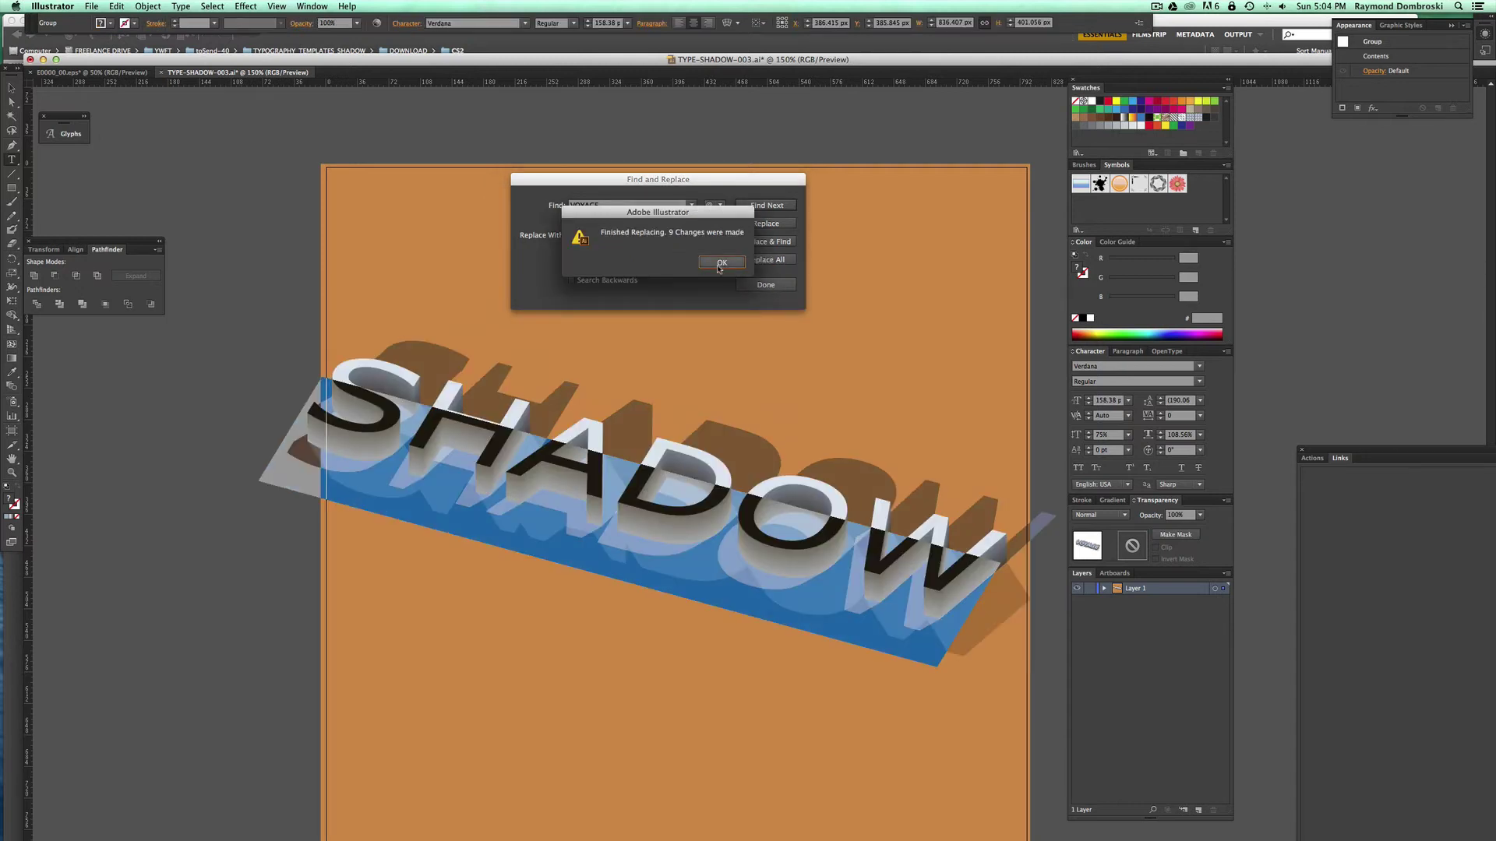
pyautogui.click(720, 266)
pyautogui.click(754, 284)
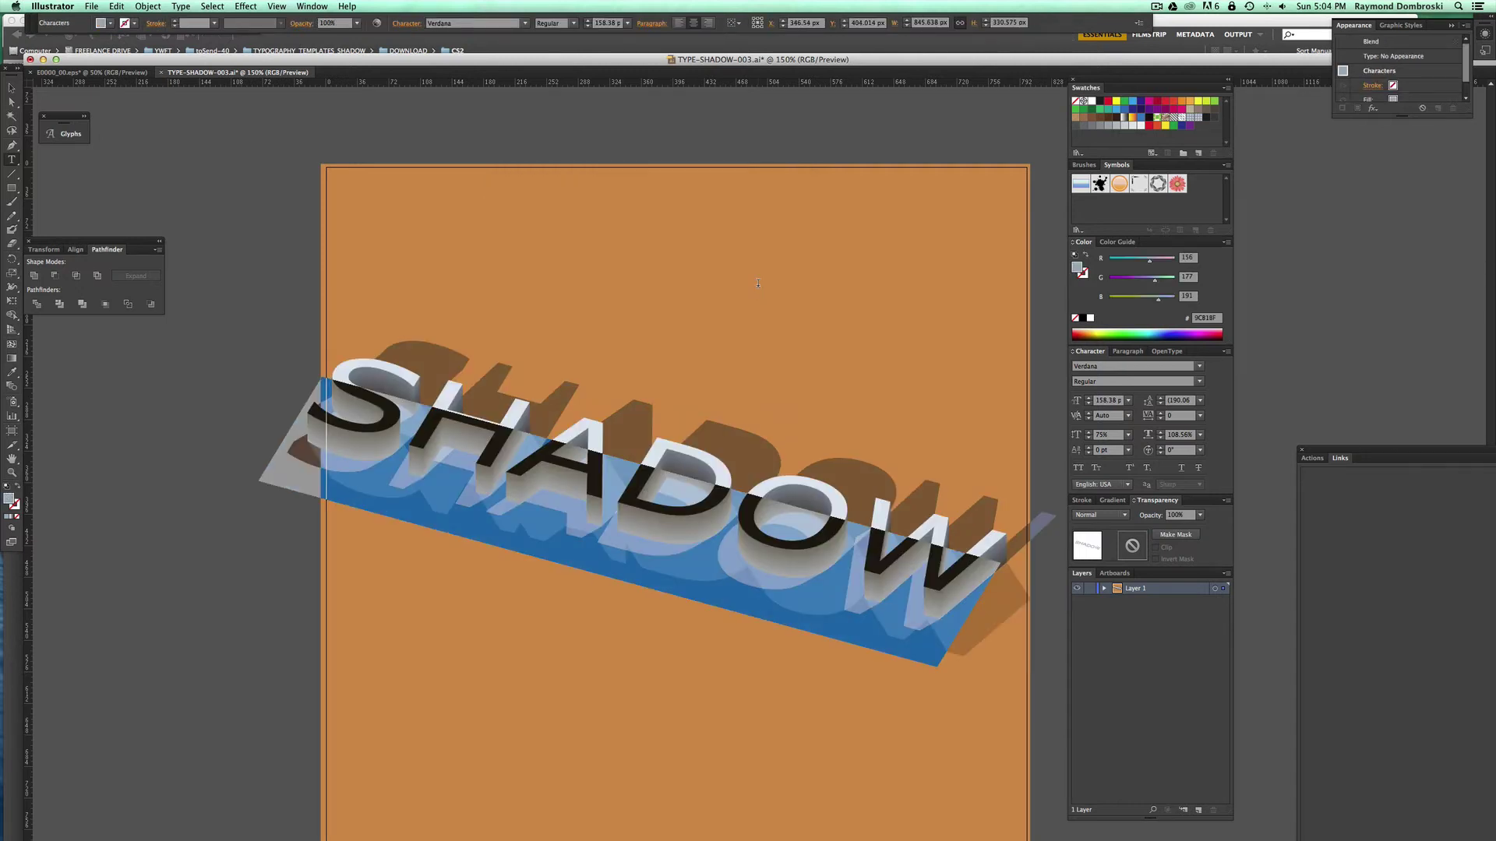
# Step: Extend the orange background rectangle further to the left
pyautogui.click(257, 110)
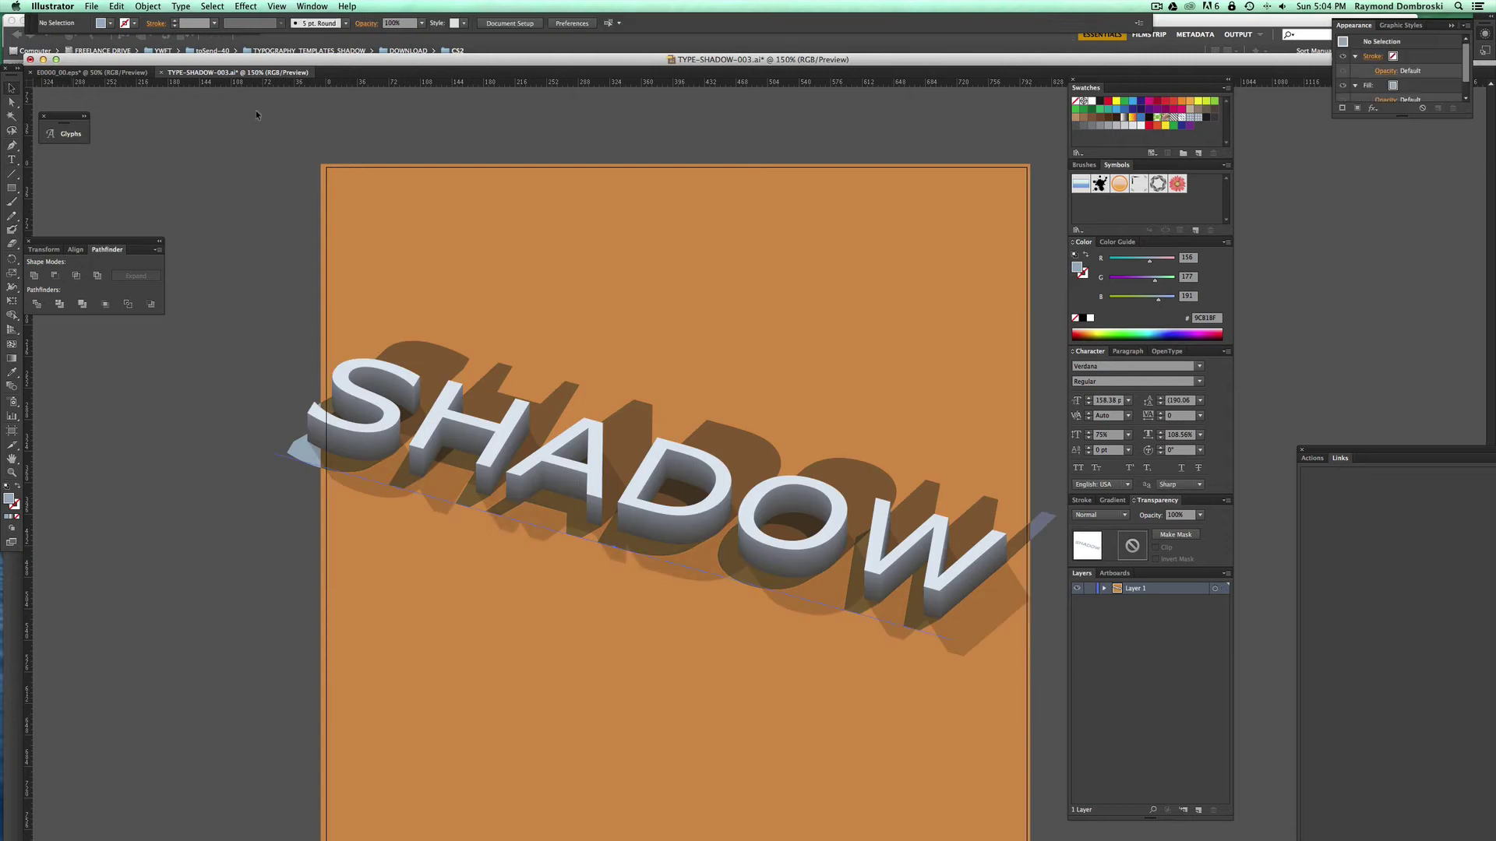
pyautogui.click(486, 318)
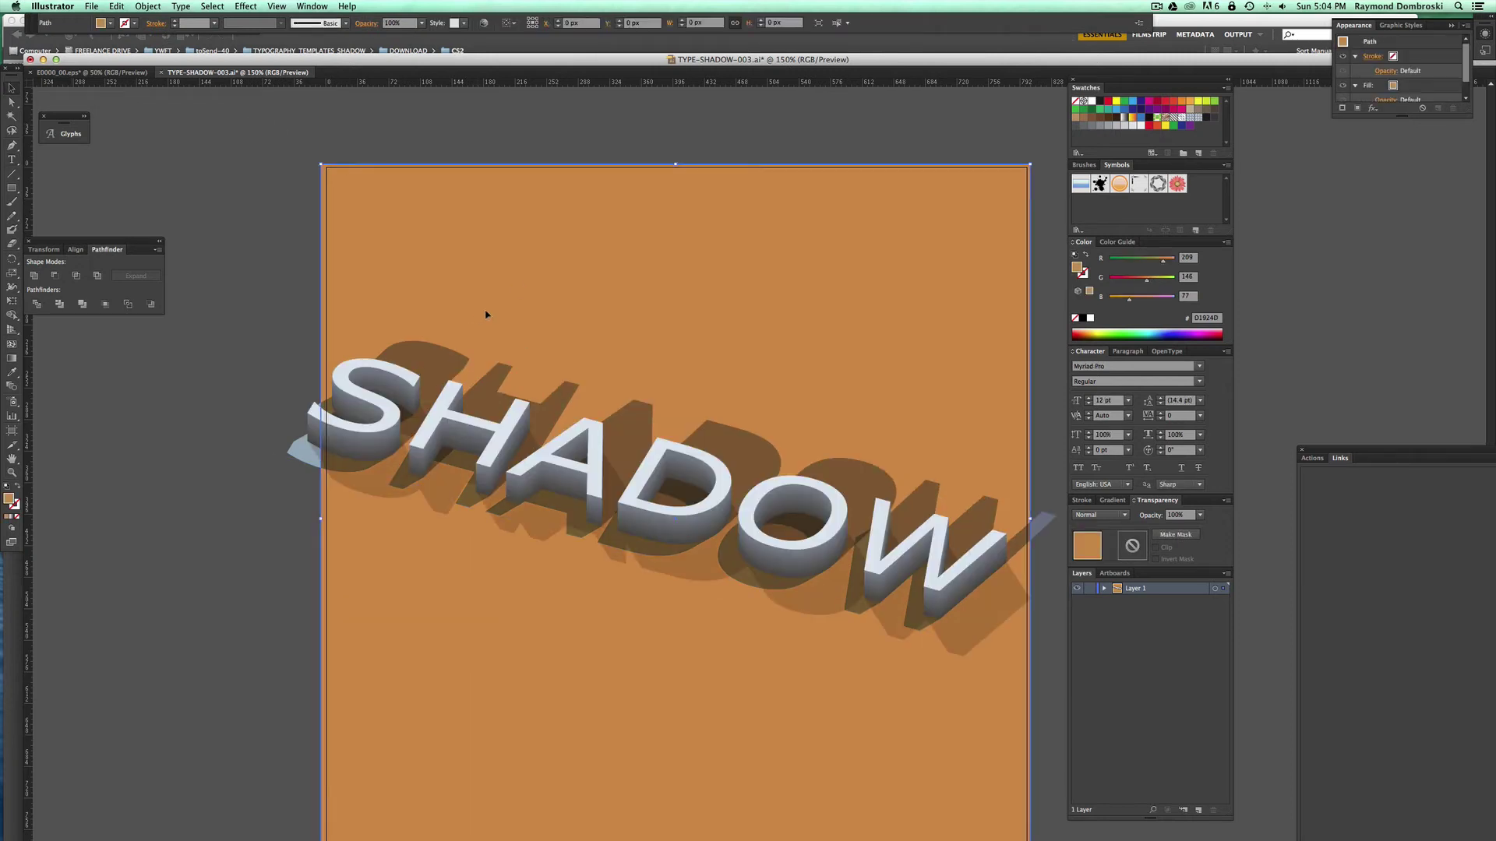
pyautogui.moveTo(325, 501)
pyautogui.mouseDown()
pyautogui.moveTo(224, 465)
pyautogui.moveTo(260, 466)
pyautogui.mouseUp()
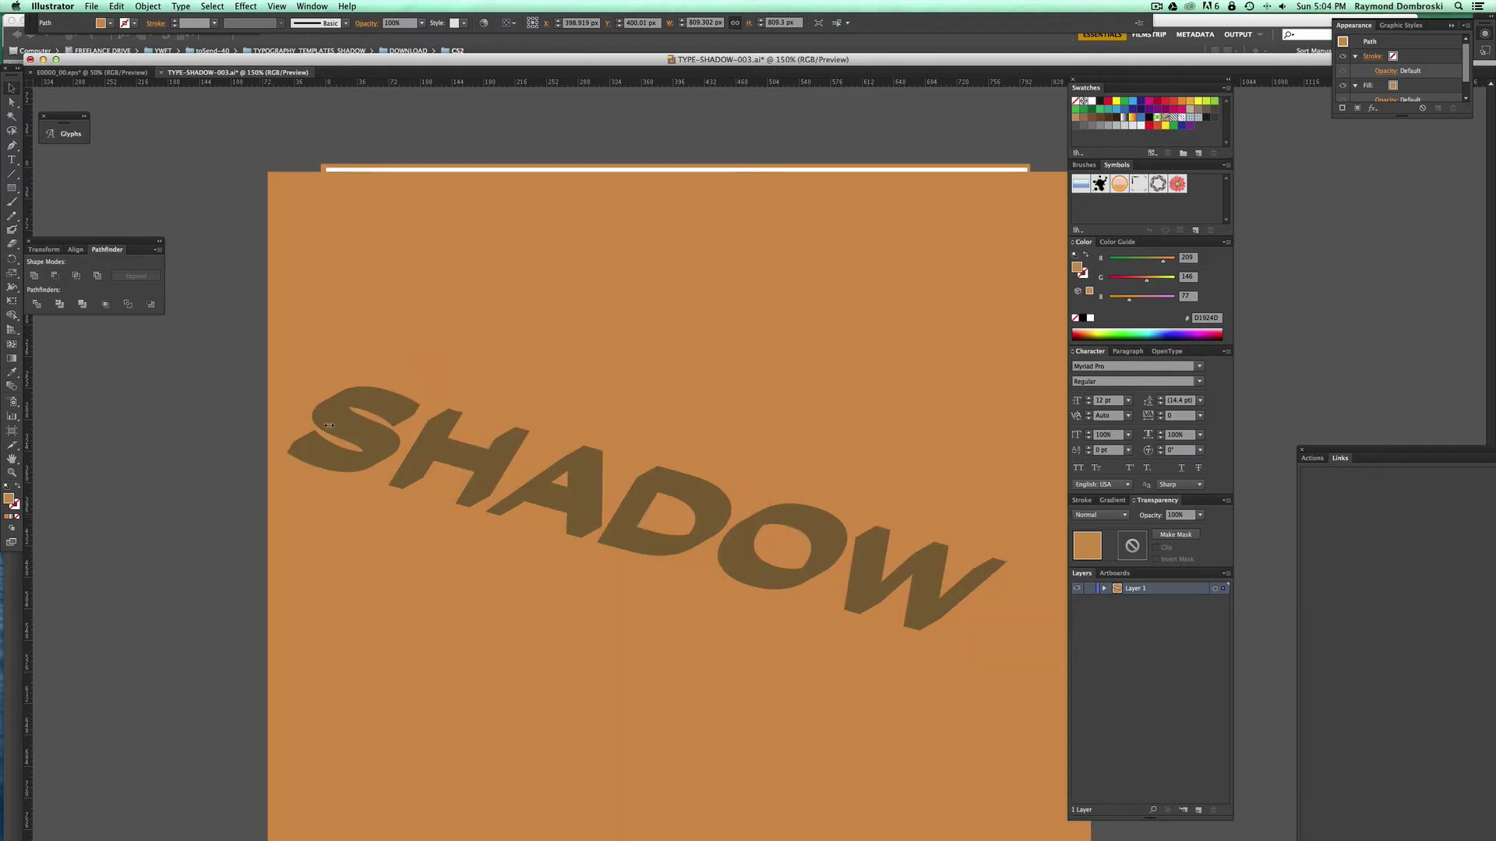
# Step: Set the SHADOW text group's font to Times New Roman
pyautogui.click(658, 512)
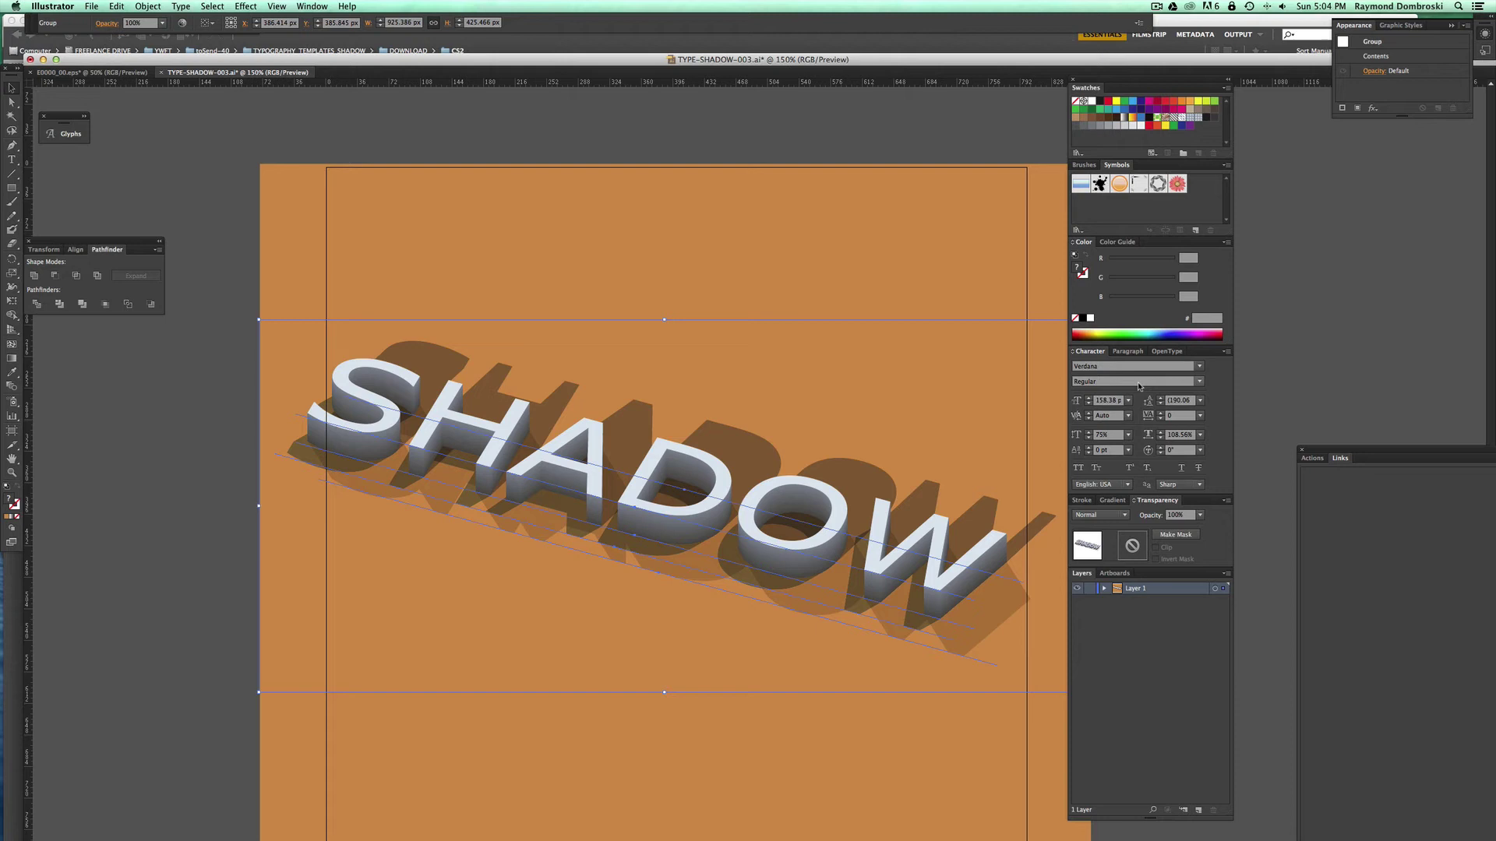
pyautogui.click(1187, 366)
pyautogui.write('Times New Roman')
pyautogui.press('Return')
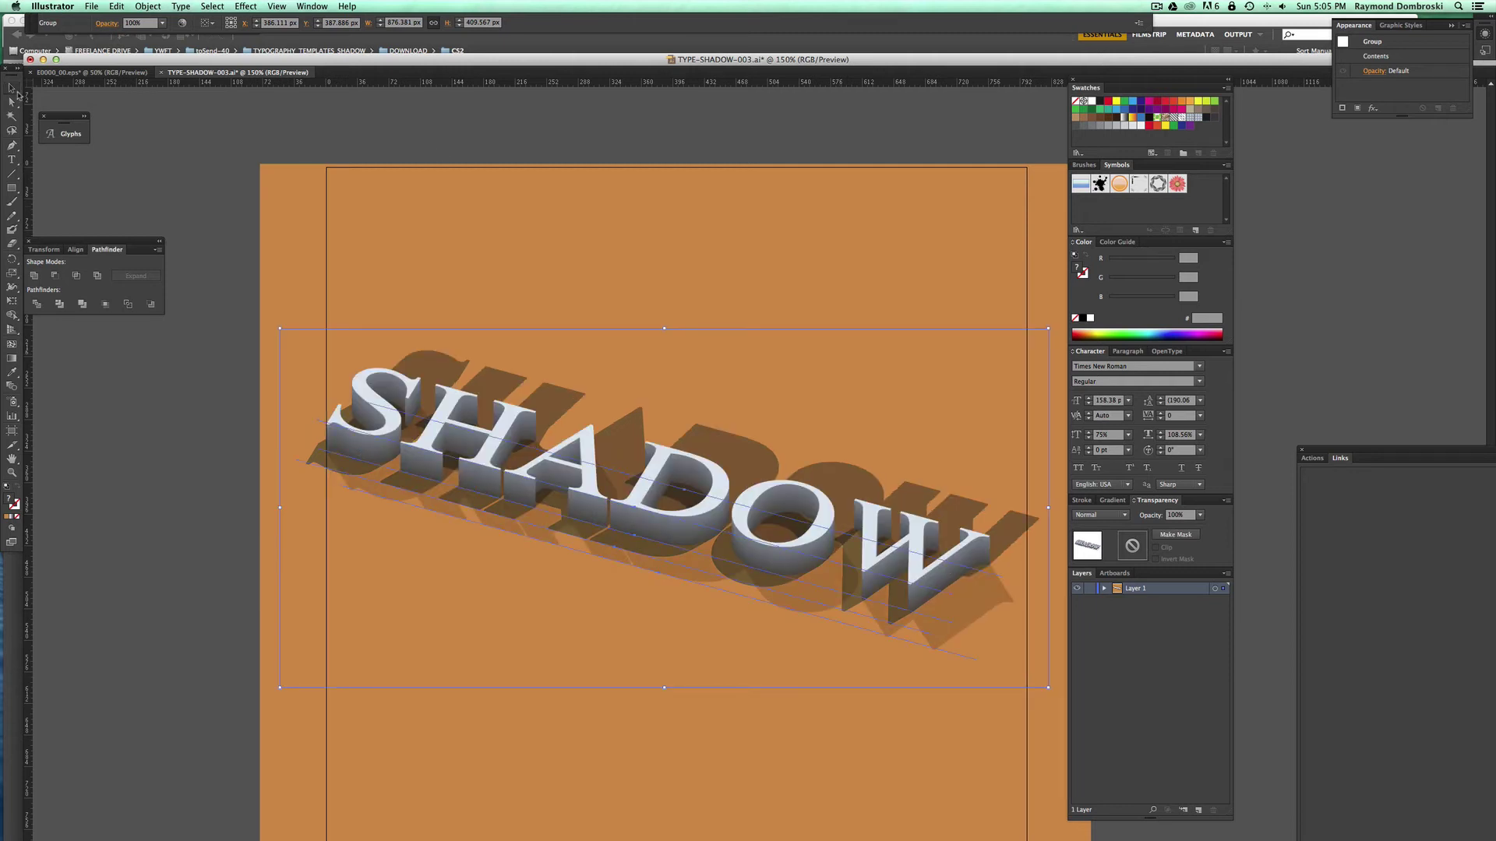
# Step: Widen the SHADOW letter spacing to a tracking of 100
pyautogui.hotkey('ctrl', 'shift', 'a')
pyautogui.click(524, 476)
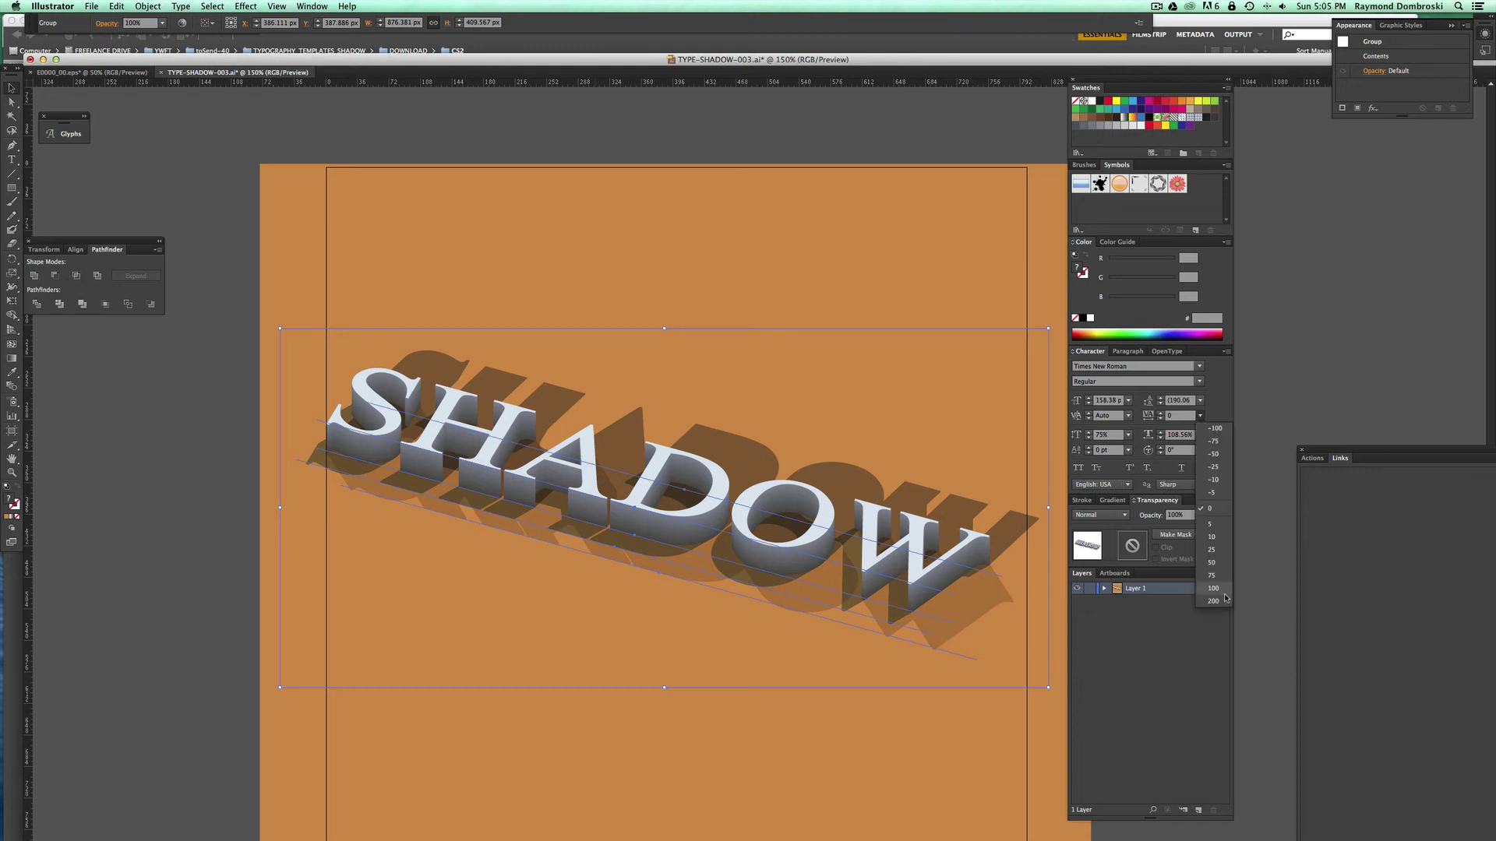
pyautogui.write('100')
pyautogui.press('Return')
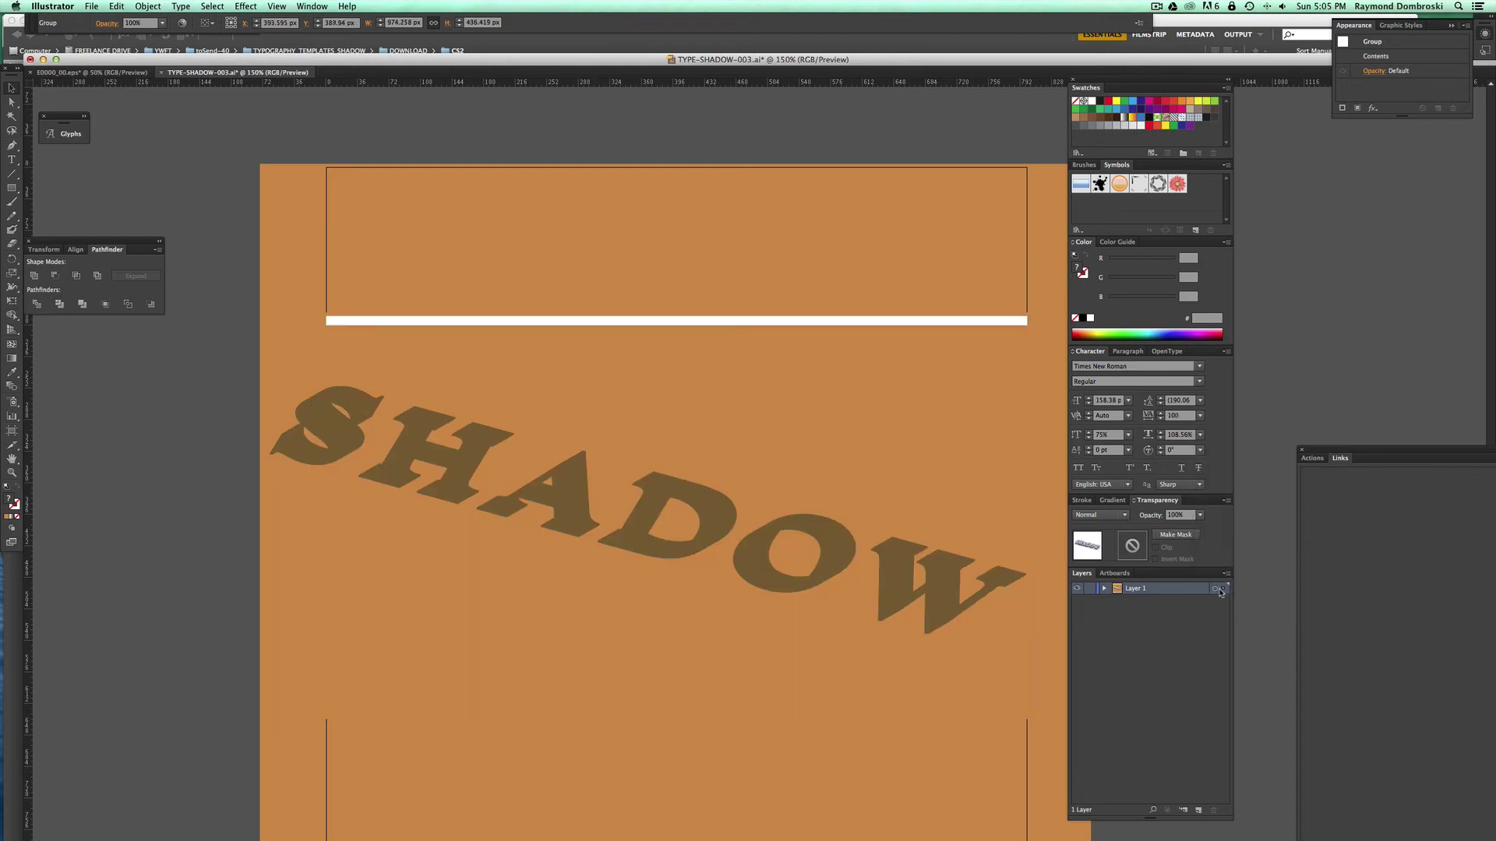